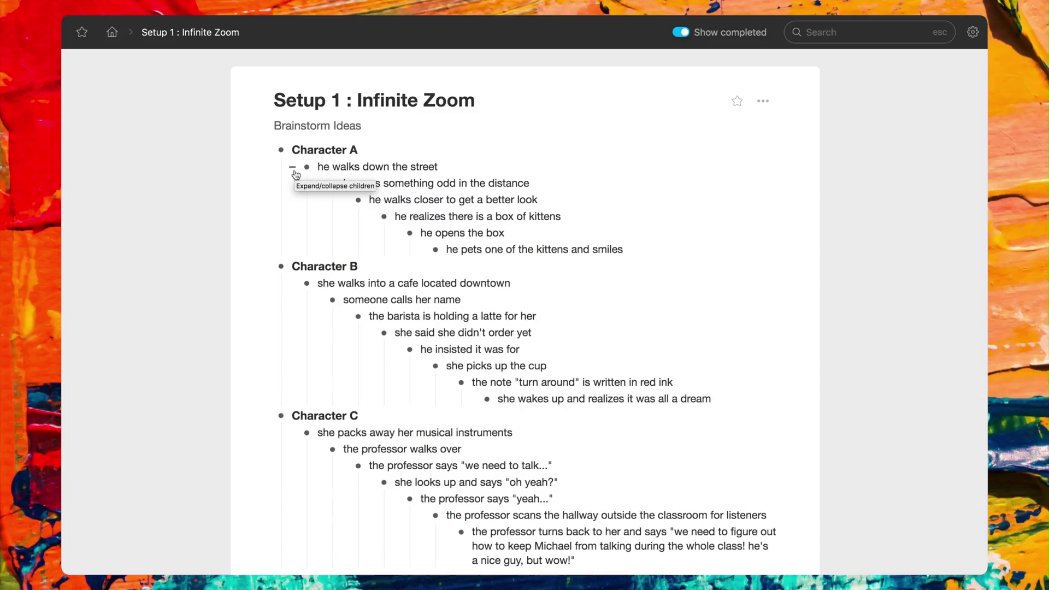
Fold the street, cafe and Character C scene chains, then add an empty line below the instruments line
left_click(294, 170)
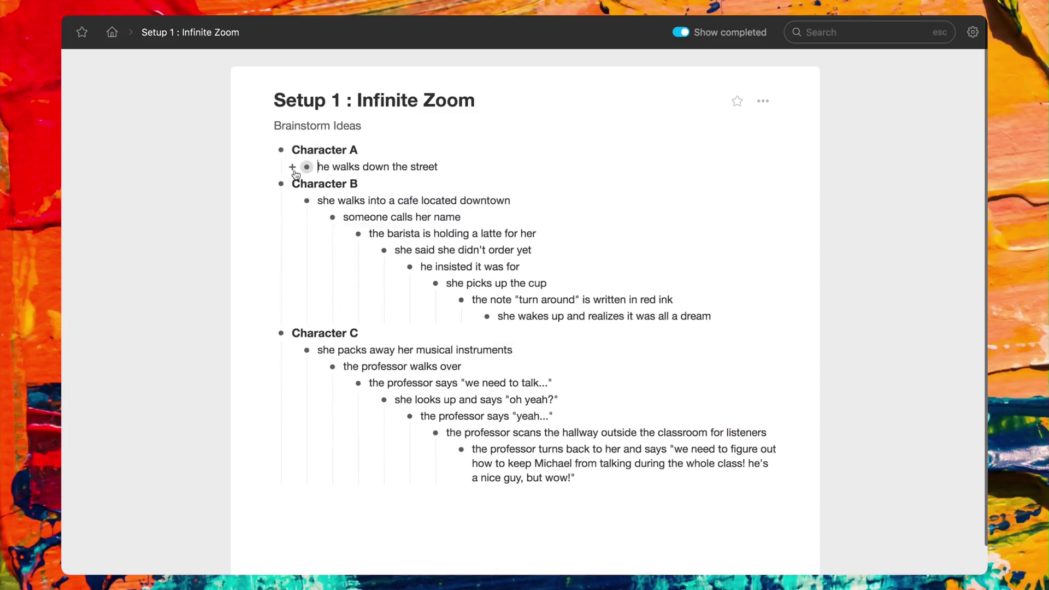
left_click(293, 202)
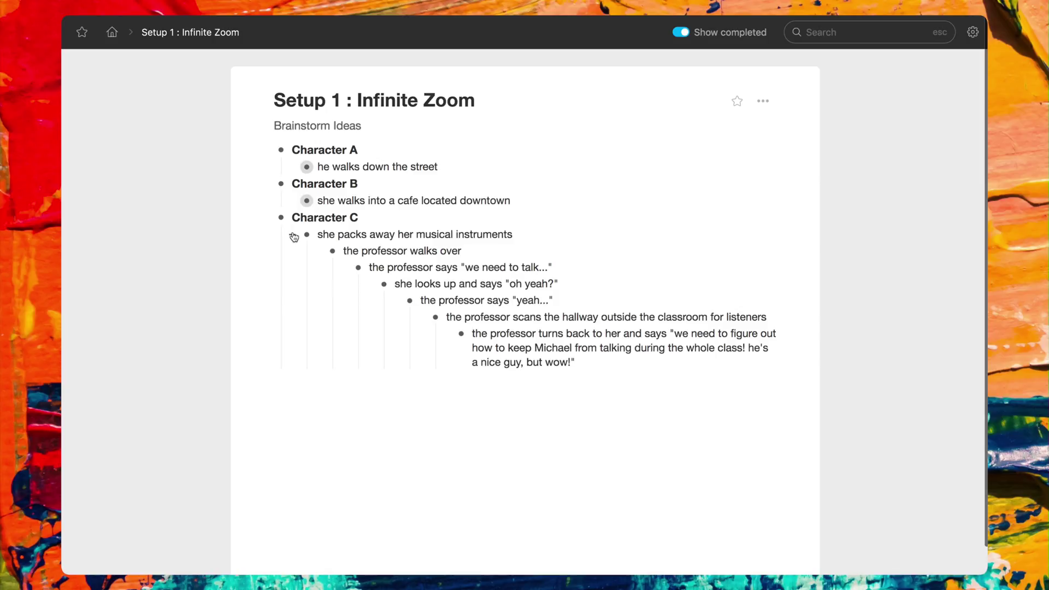
left_click(294, 236)
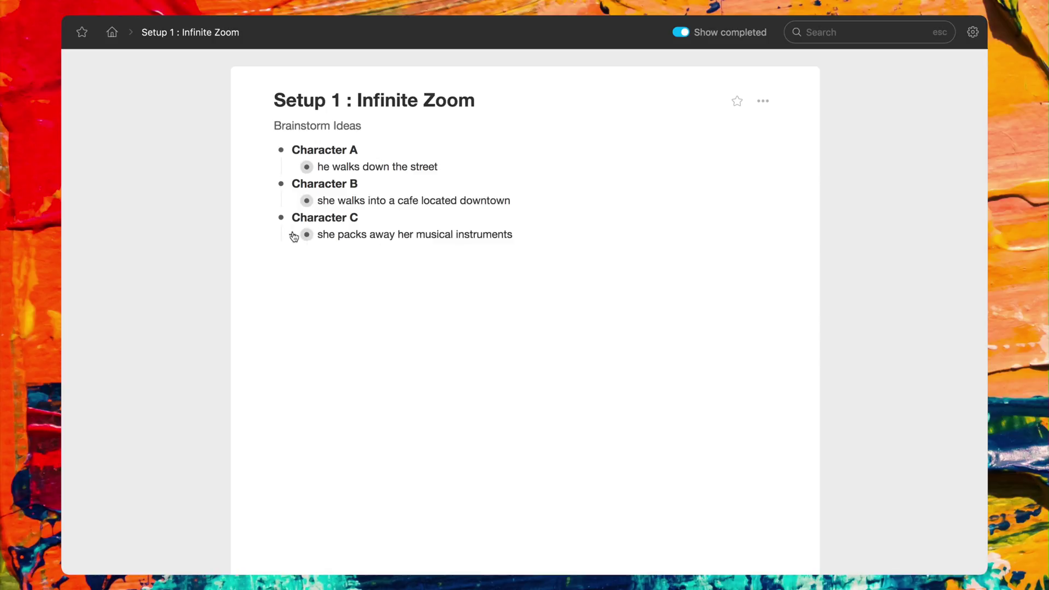
left_click(294, 236)
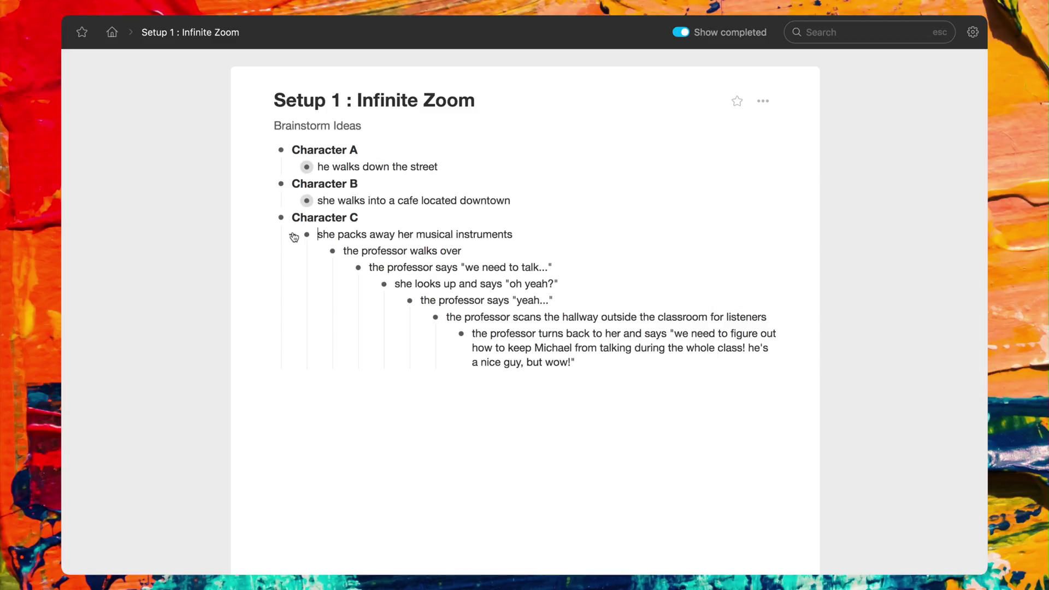
left_click(294, 236)
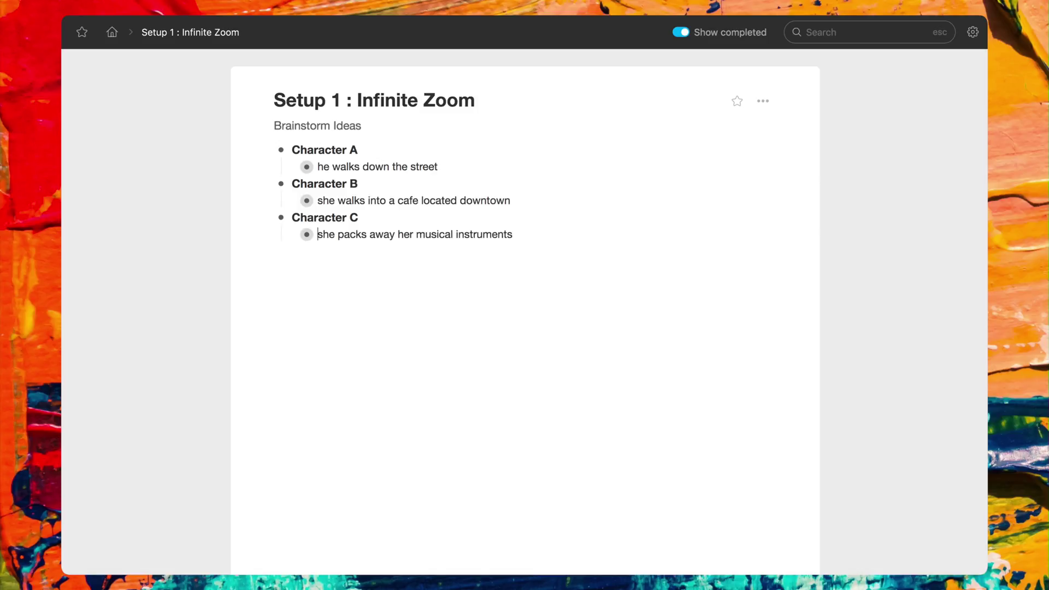
left_click(528, 232)
key("Return")
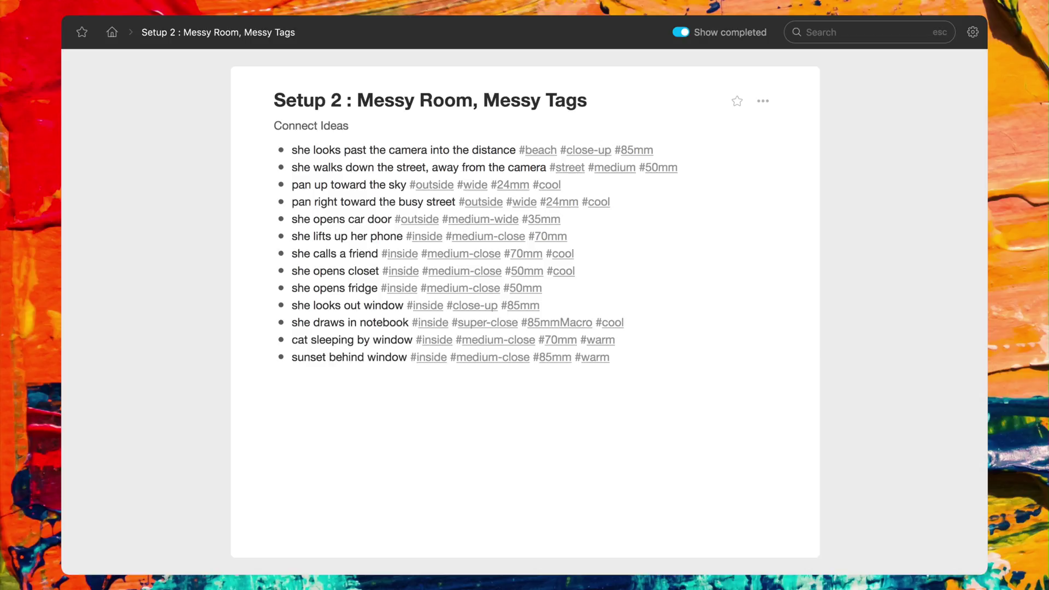
Filter by #inside, add an 'Inside' item at the top, and nest the eight indoor shots under it
left_click(405, 256)
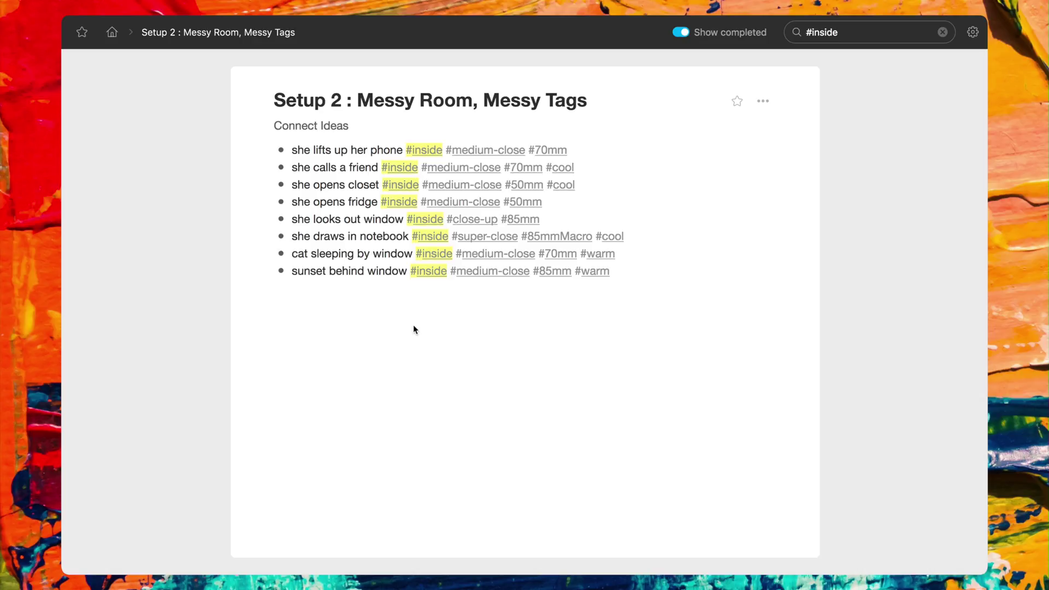
left_click(414, 327)
type("Inside")
left_click_drag(281, 290, 281, 152)
left_click_drag(602, 171, 596, 286)
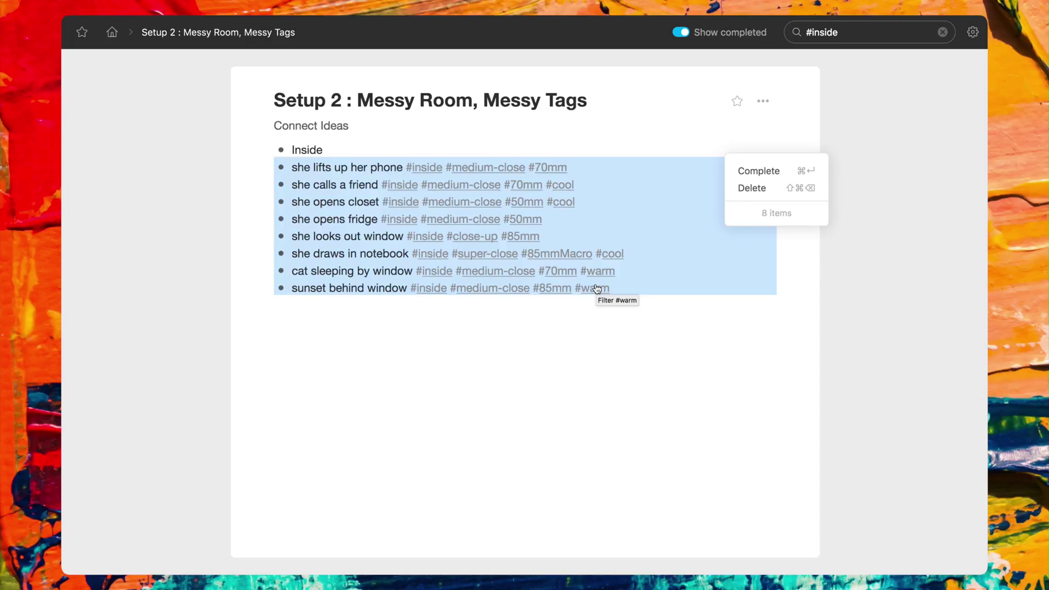
key("Tab")
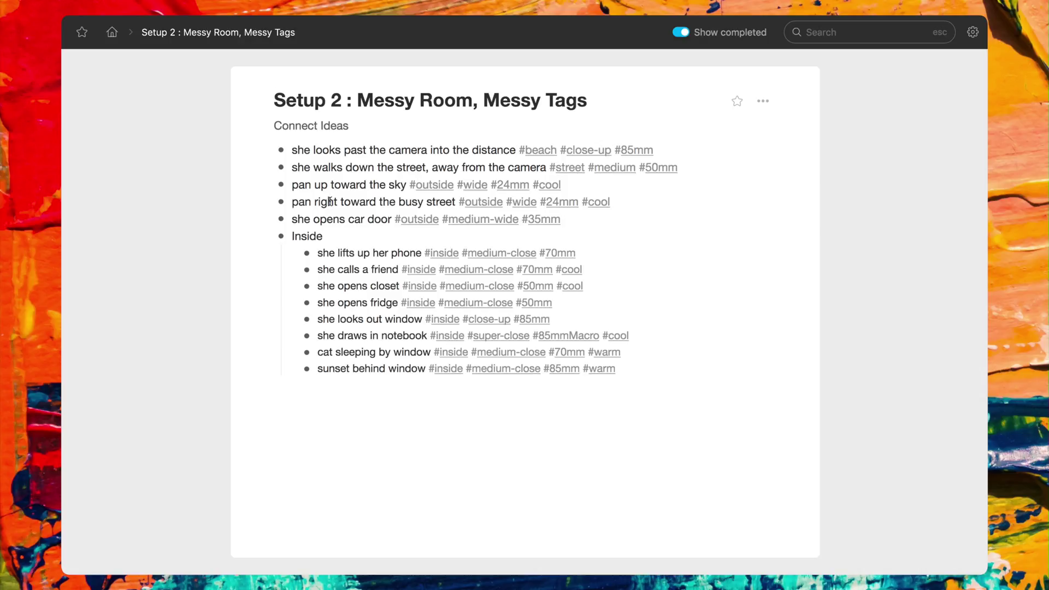
Within Inside, nest the three #70mm shots under a new '70mm' item and clear the filter
left_click(281, 236)
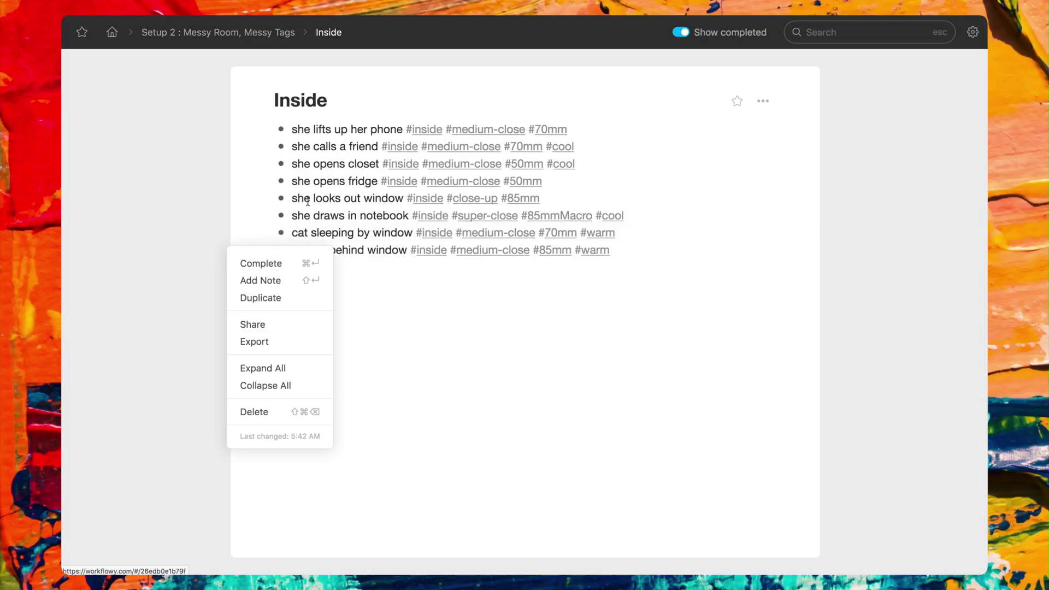
left_click(547, 129)
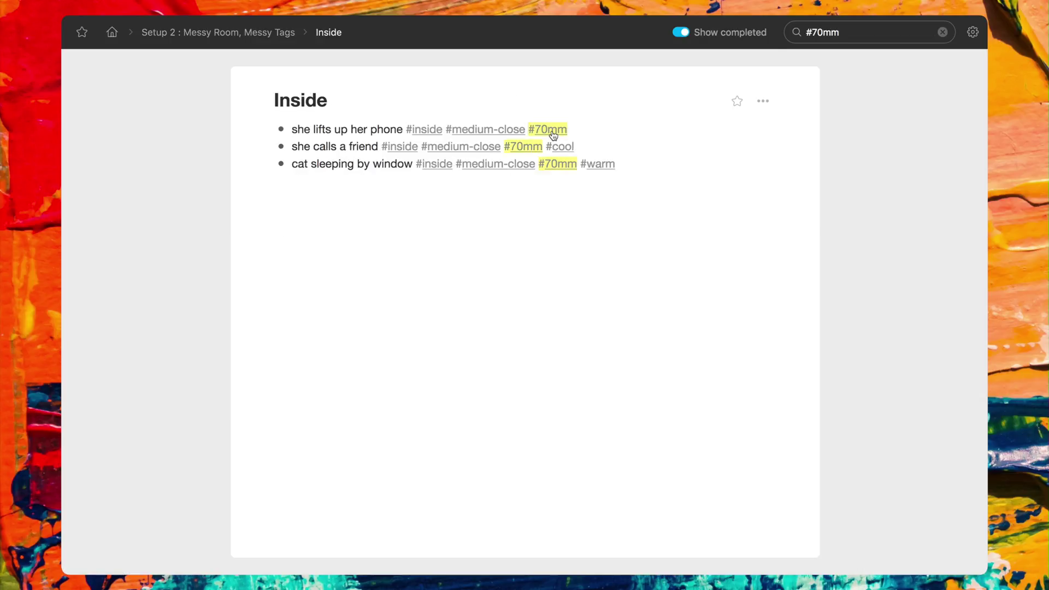
key("Return")
type("70mm")
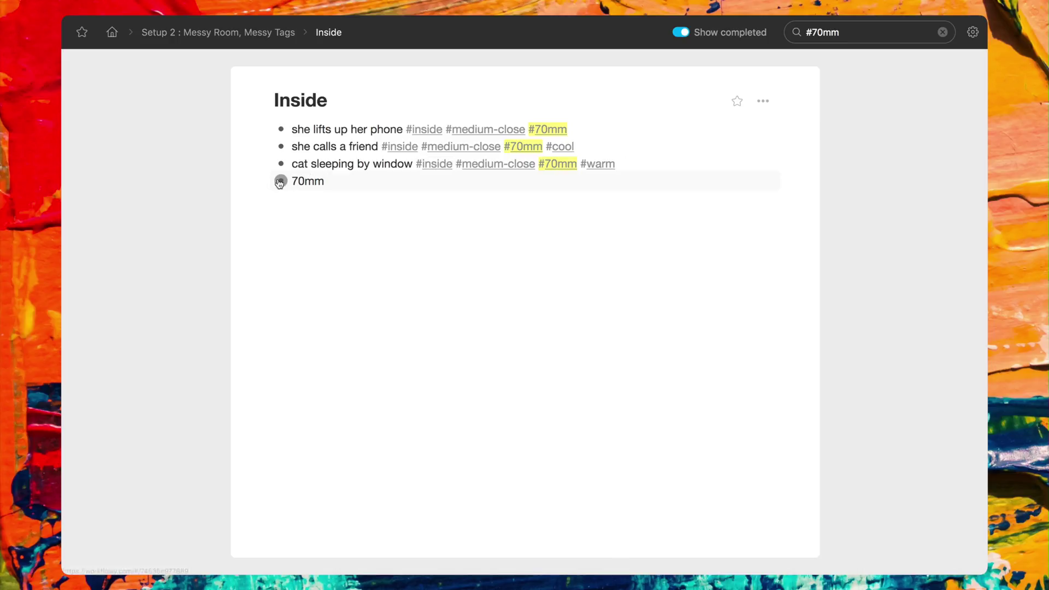
left_click_drag(281, 181, 280, 125)
left_click_drag(630, 149, 630, 180)
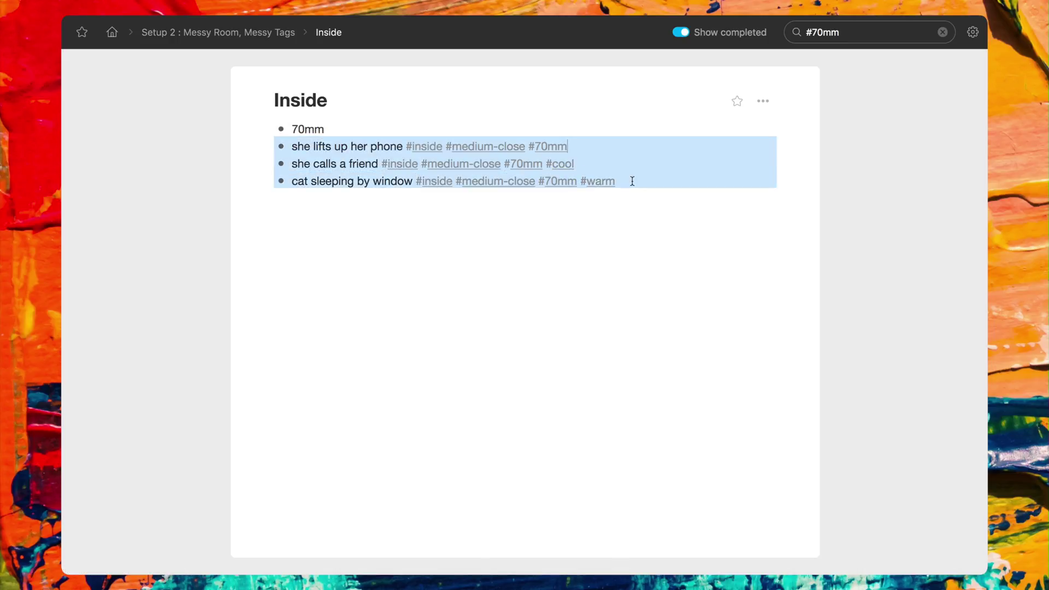
key("Tab")
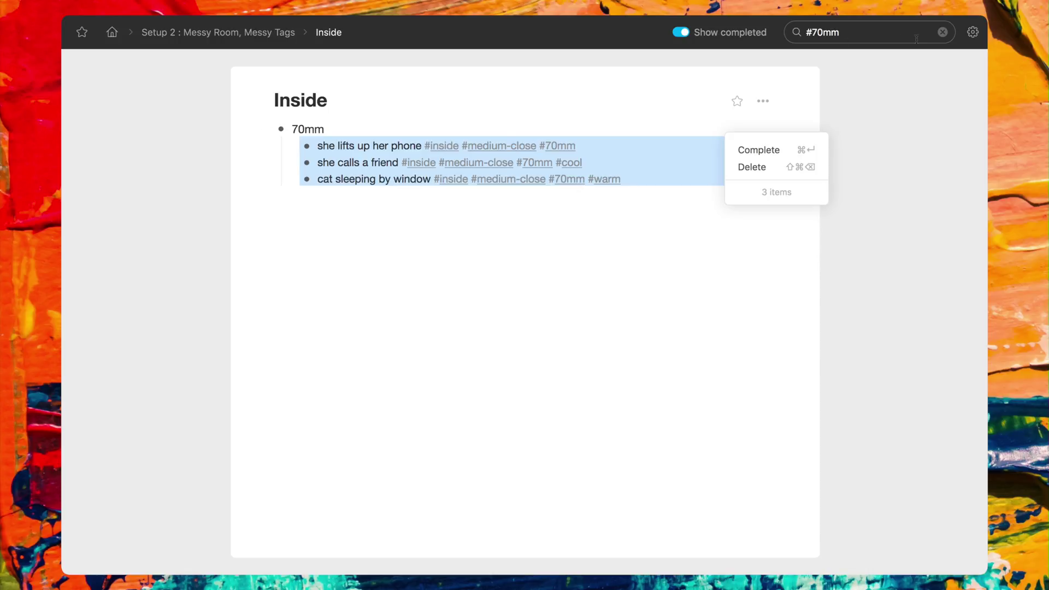
left_click(943, 33)
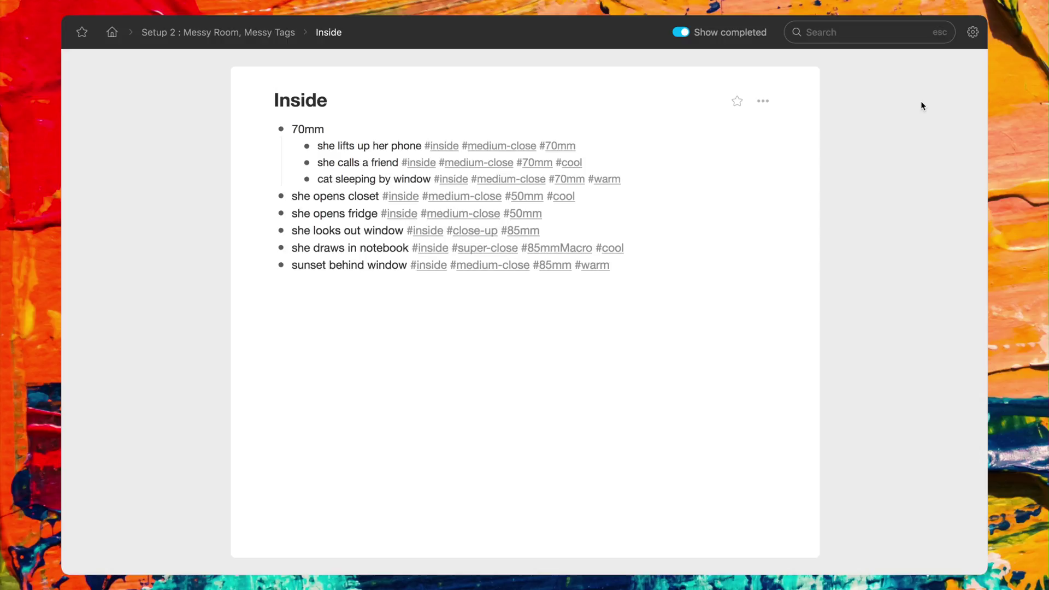
Group the two #50mm shots under a new '50mm' item
left_click(524, 197)
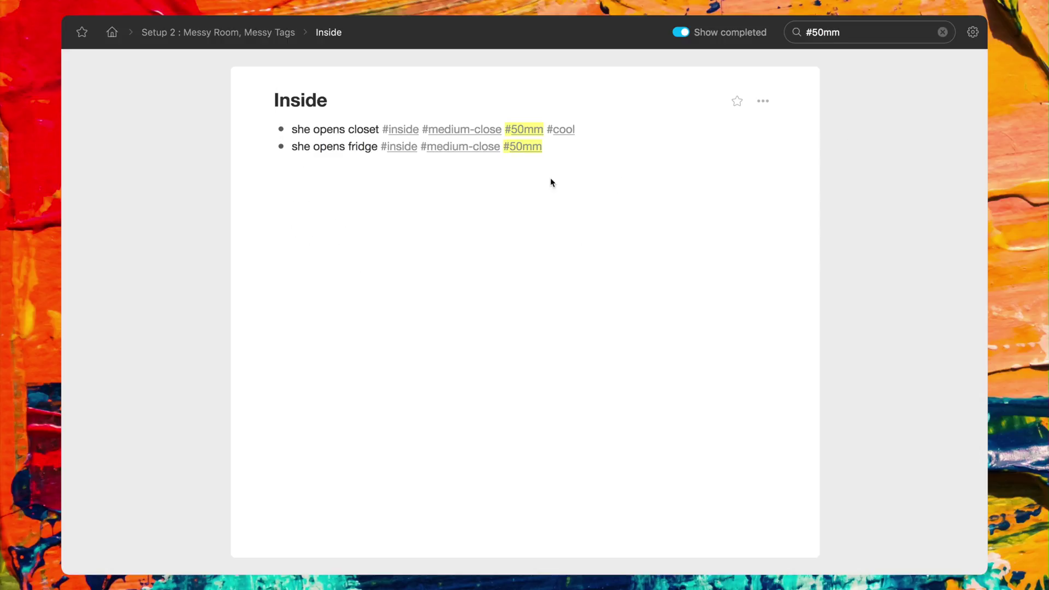
left_click(551, 183)
type("50mm")
key("super+shift+Up")
key("super+shift+Up")
key("shift+Down")
key("shift+Down")
key("Tab")
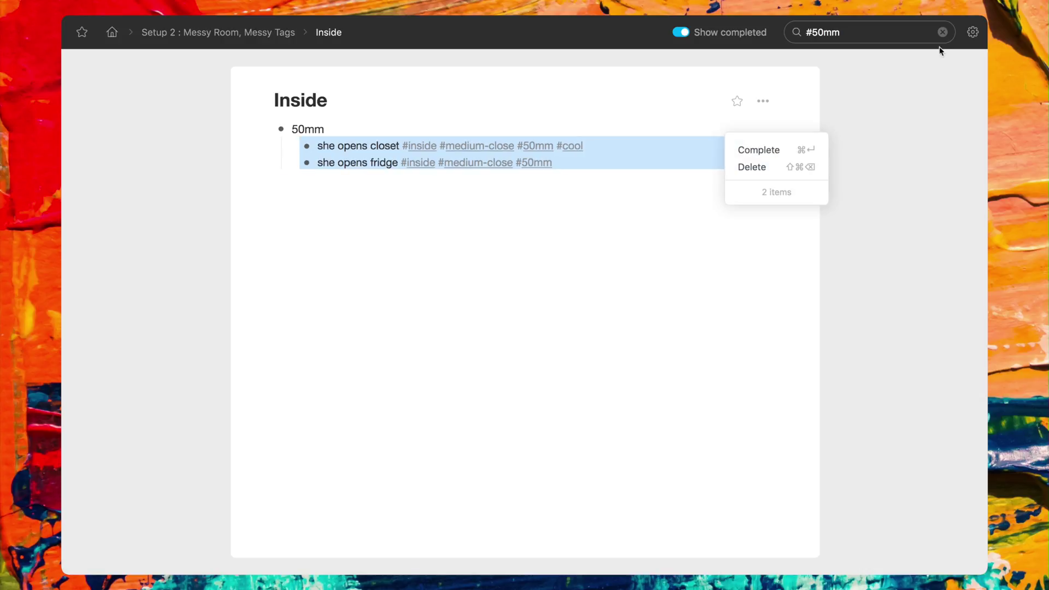
left_click(943, 32)
Group the two #85mm shots under a new '85mm' item
left_click(523, 247)
left_click(588, 183)
type("8")
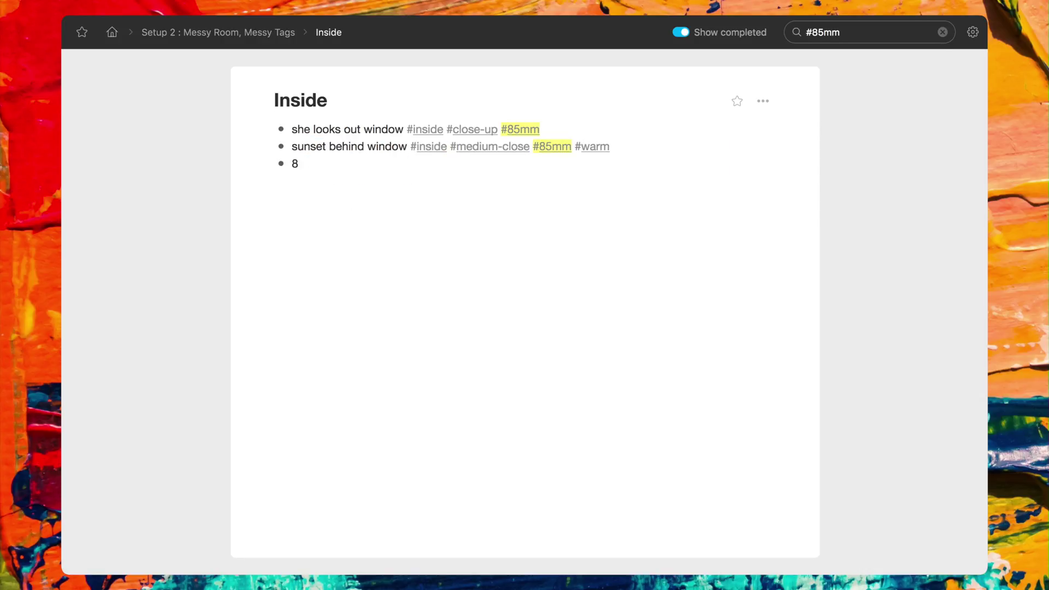
type("5mm")
key("super+shift+Up")
key("super+shift+Up")
key("shift+Down")
key("shift+Down")
key("Tab")
key("Escape")
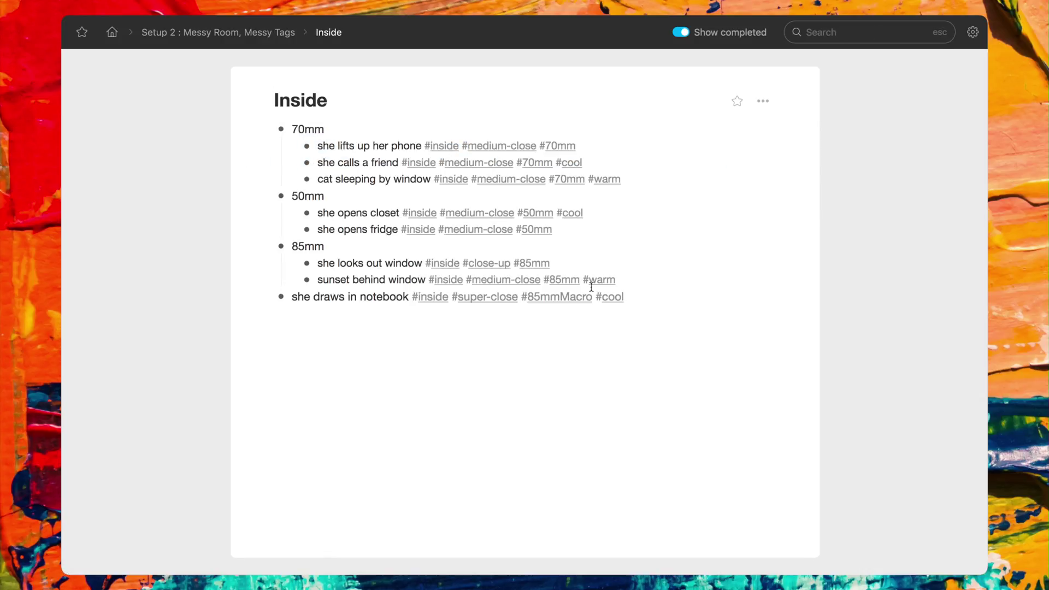
Nest the #85mmMacro notebook shot under a new '85mm (Macro)' item
left_click(585, 296)
left_click(332, 142)
type("85mm (Macro)")
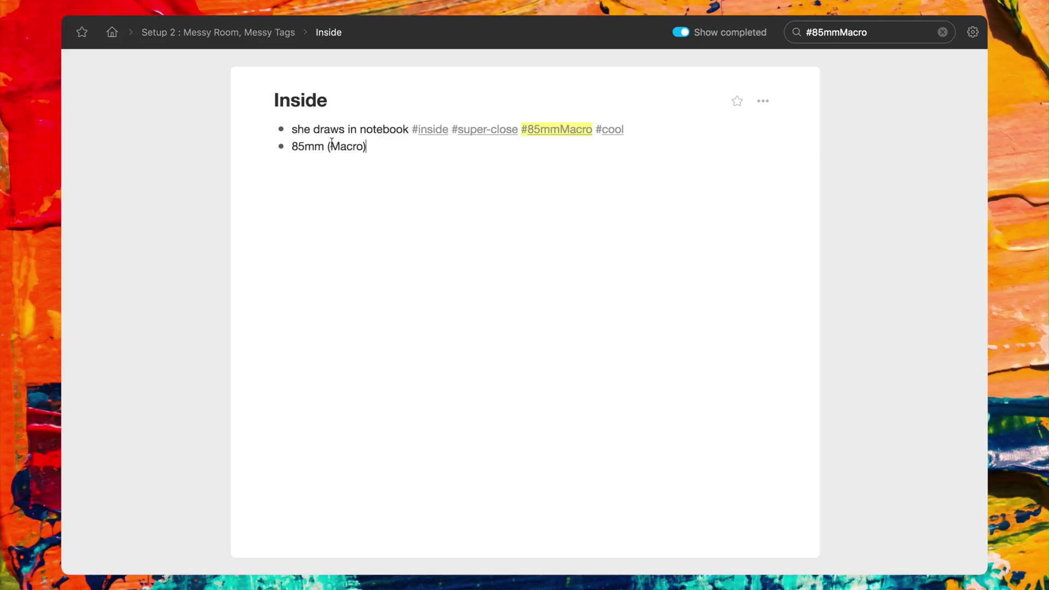
key("super+shift+Up")
key("shift+Down")
key("Tab")
key("Escape")
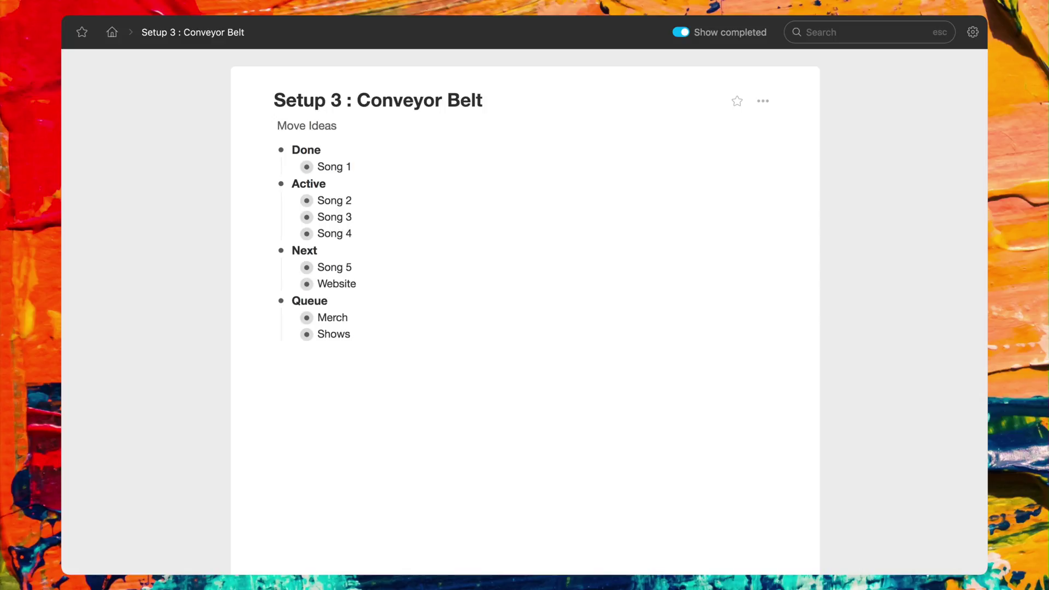
Open Song 2 from the Active list to see its parts and tasks
left_click(307, 201)
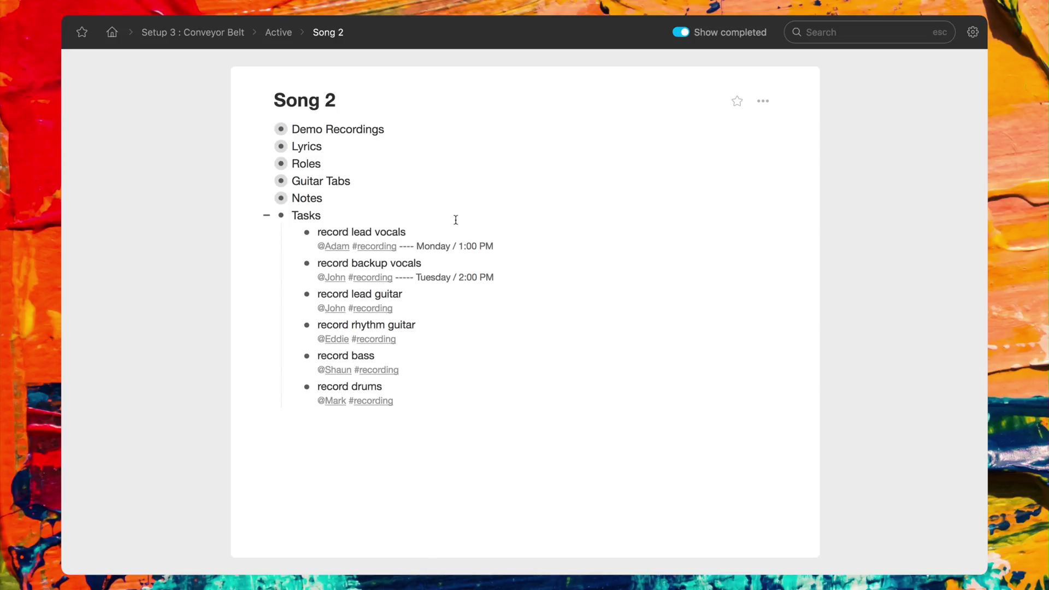
Mark the six Song 2 recording tasks complete and go back to Setup 3 : Conveyor Belt
left_click_drag(494, 234, 458, 385)
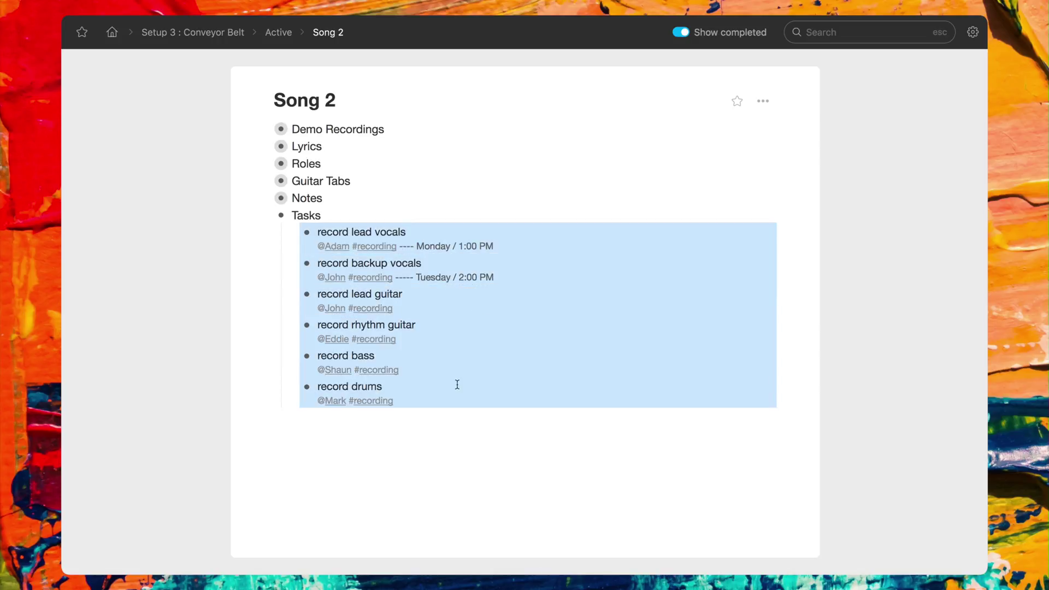
left_click(756, 237)
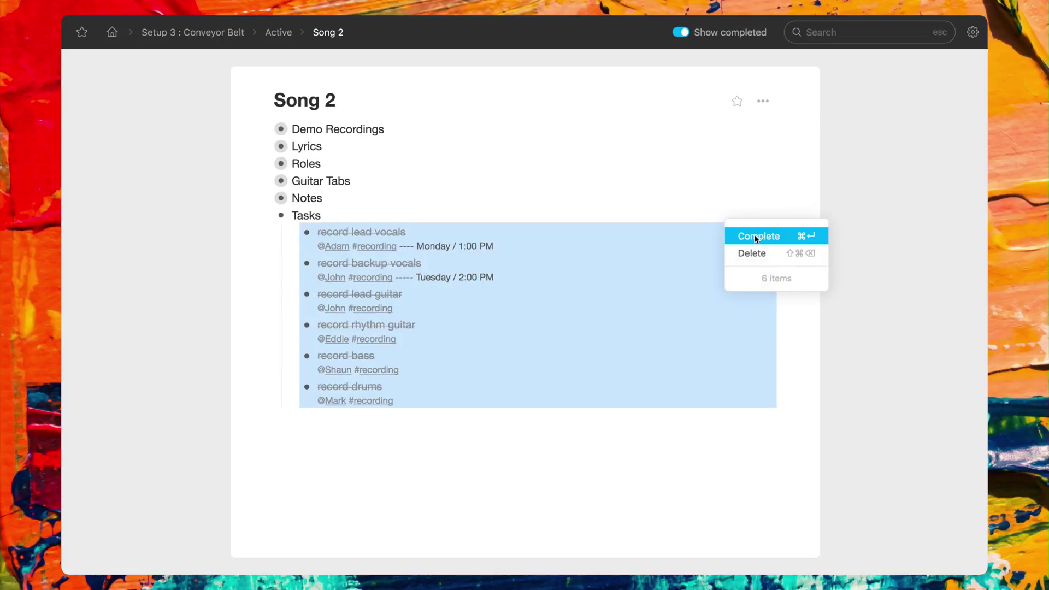
left_click(871, 251)
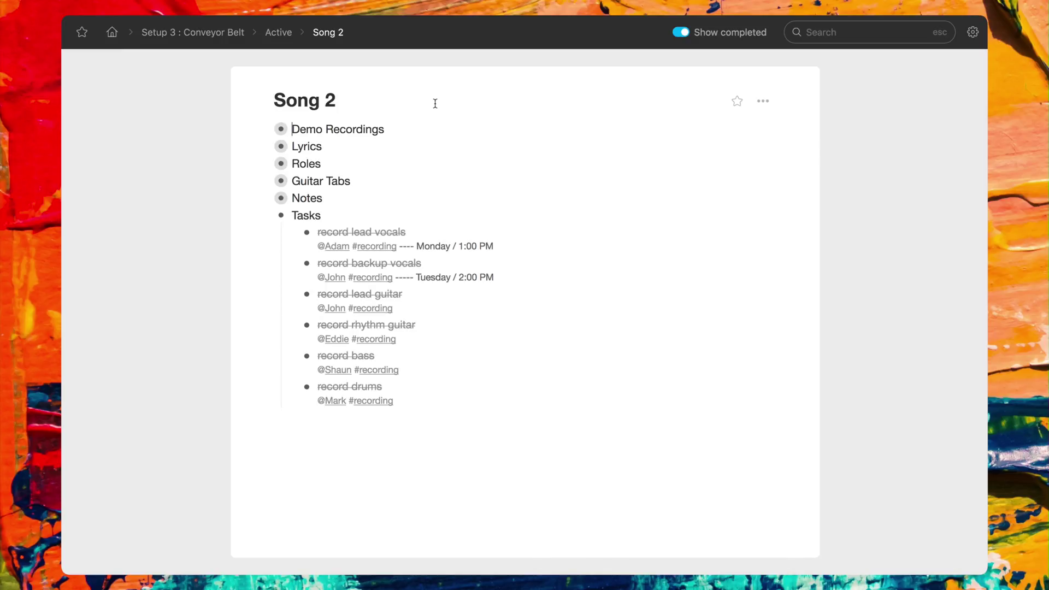
left_click(239, 34)
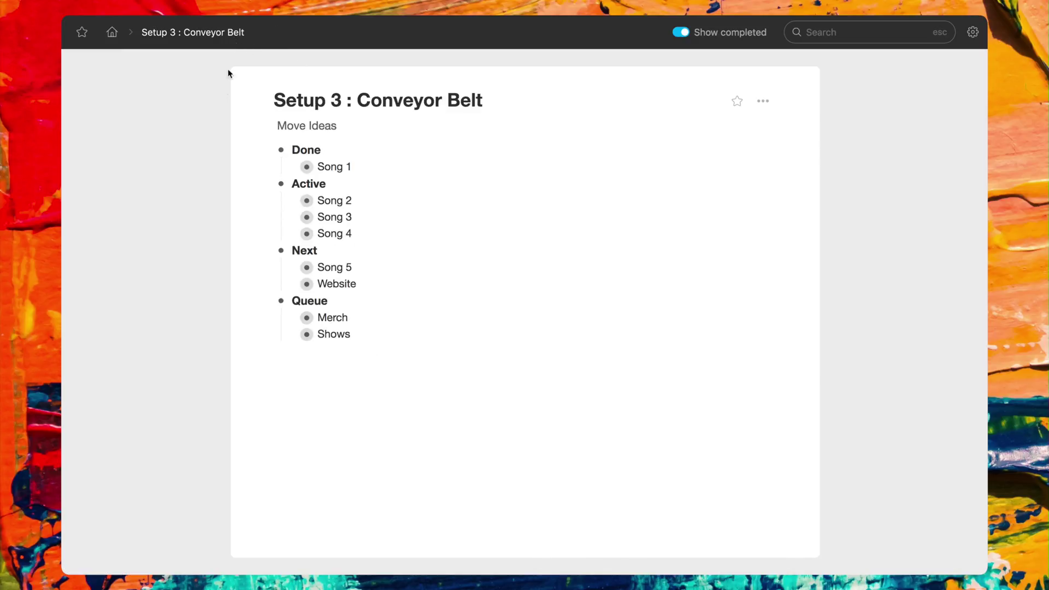
Drag Song 2 from Active into Done, just below Song 1
left_click_drag(306, 203, 307, 183)
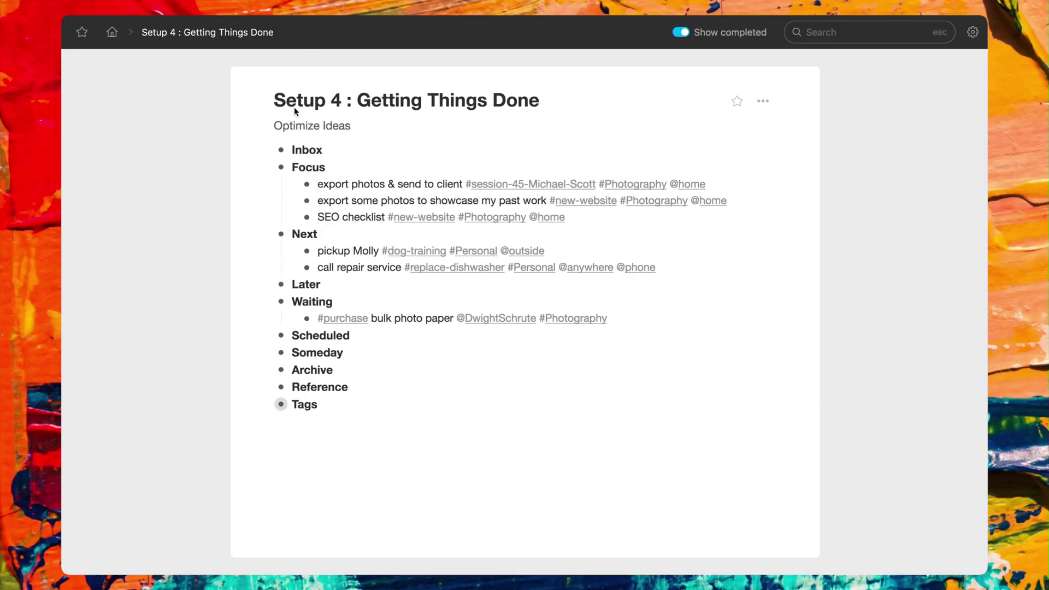
left_click(281, 405)
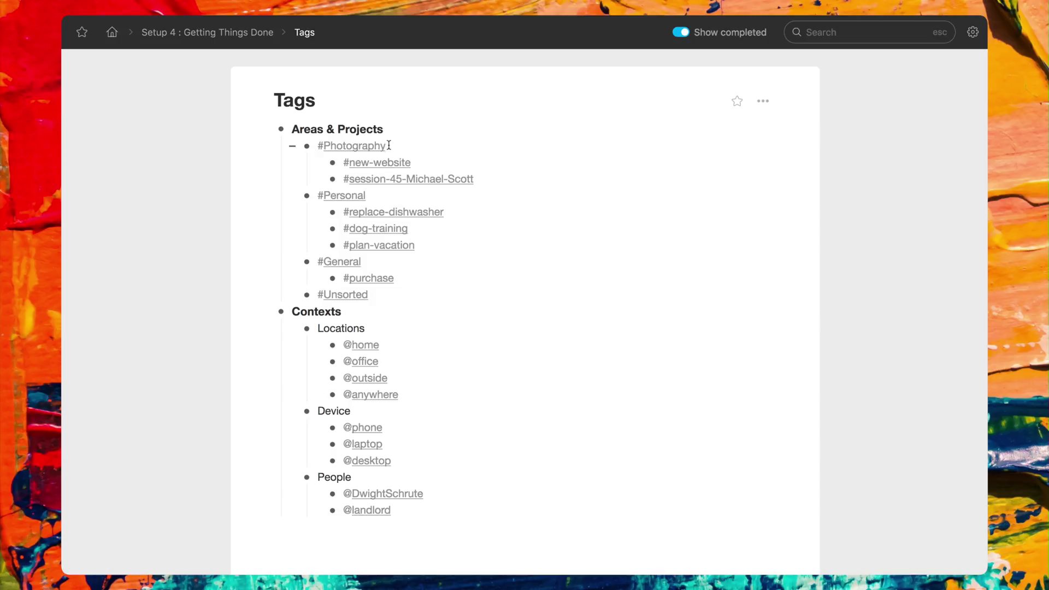
left_click_drag(387, 146, 322, 147)
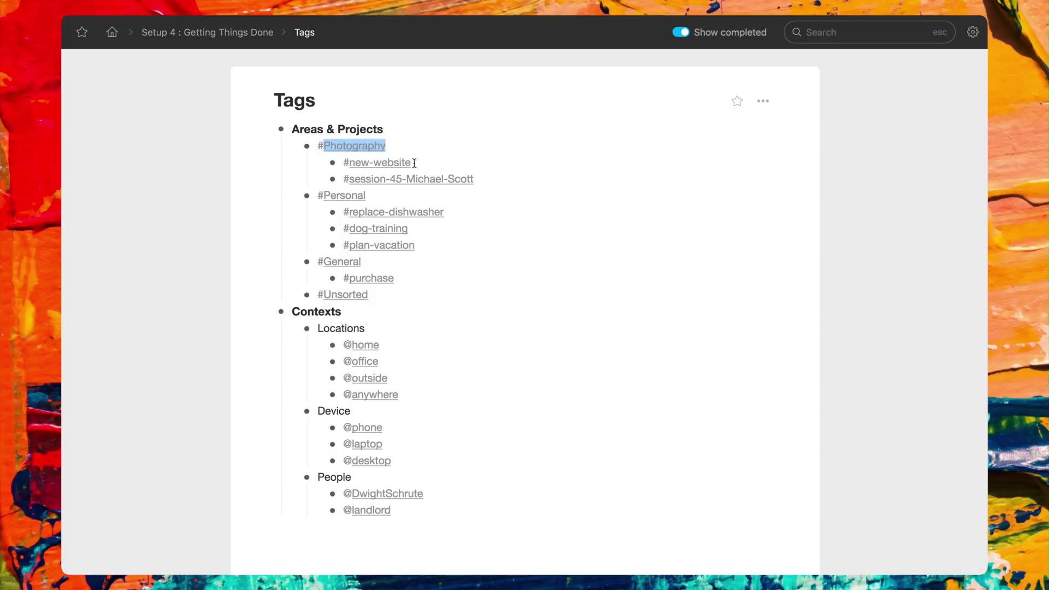
left_click_drag(405, 345, 422, 397)
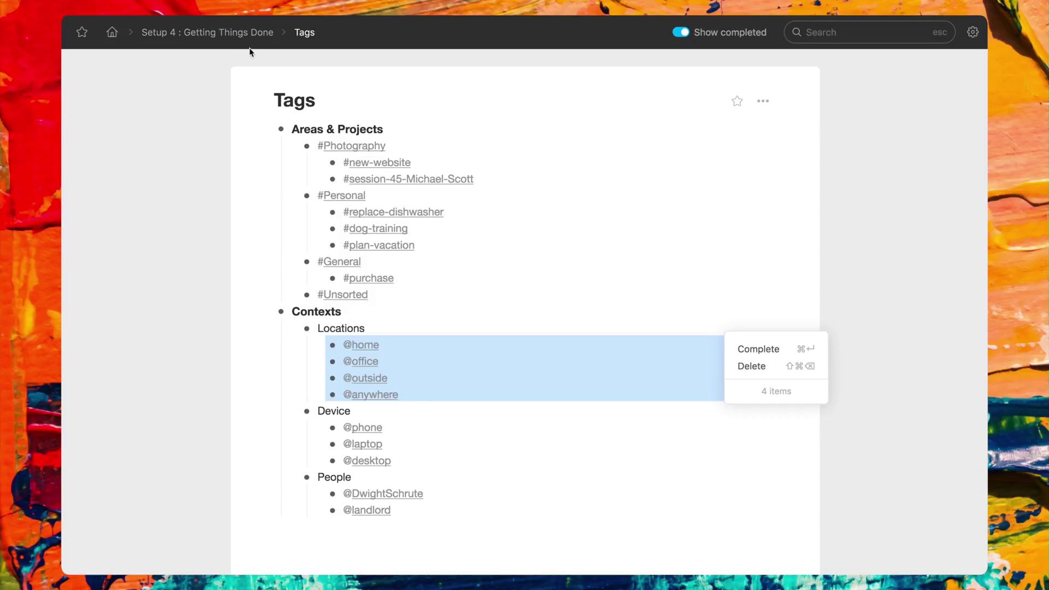
Return to Setup 4, expand Tags, and filter the outline by #new-website
left_click(244, 34)
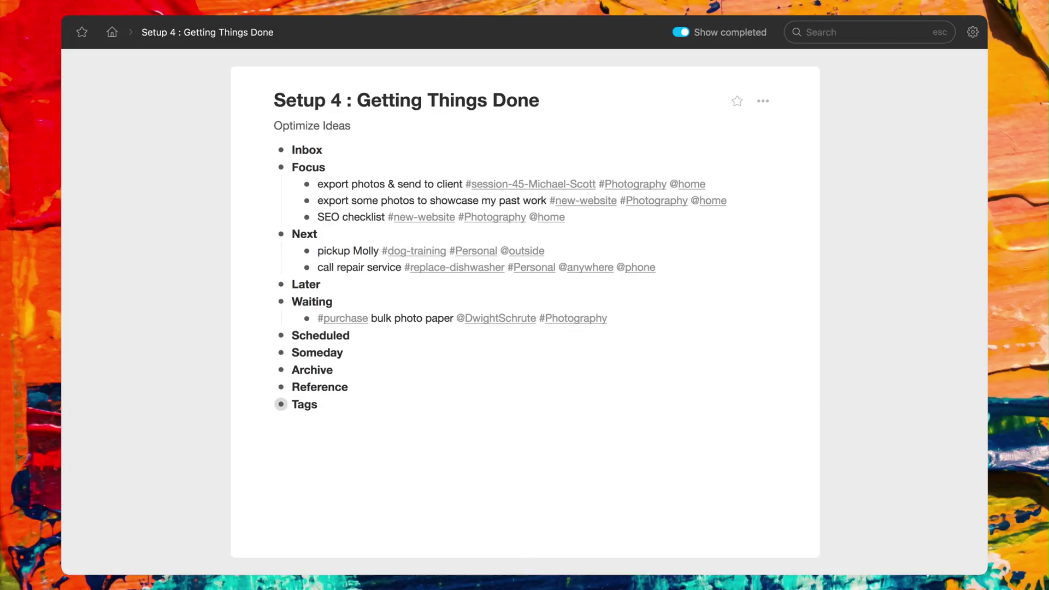
left_click(268, 405)
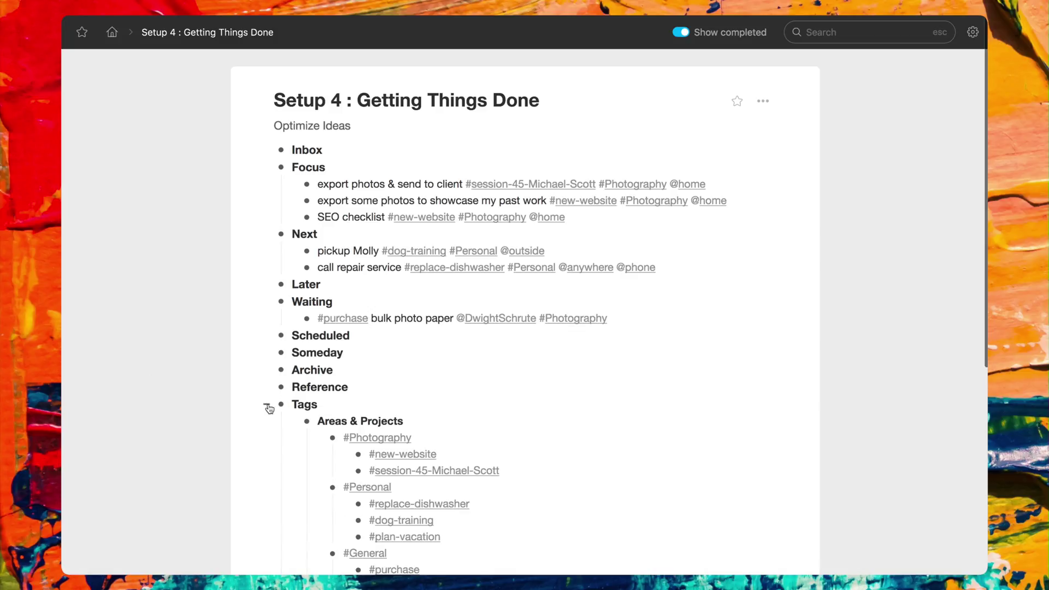
left_click(400, 455)
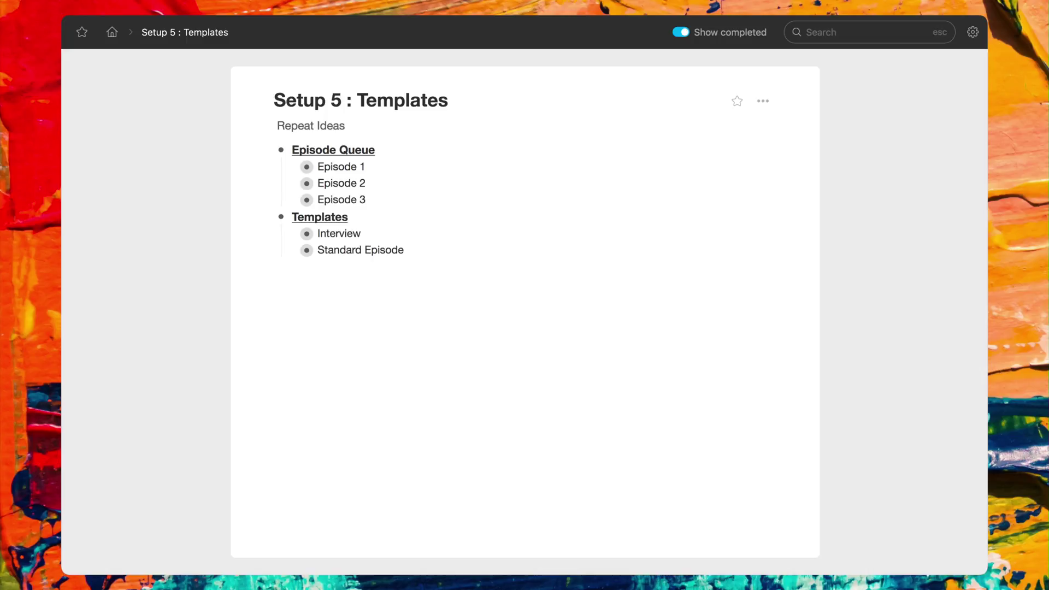
Expand and re-collapse the Interview and Standard Episode templates to preview their steps
left_click(292, 235)
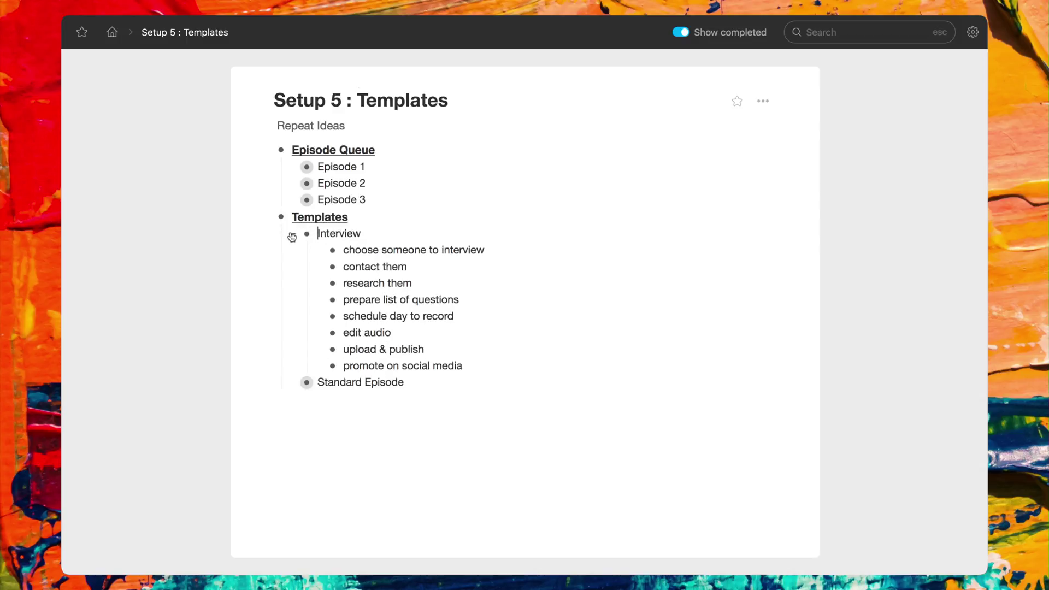
left_click(293, 235)
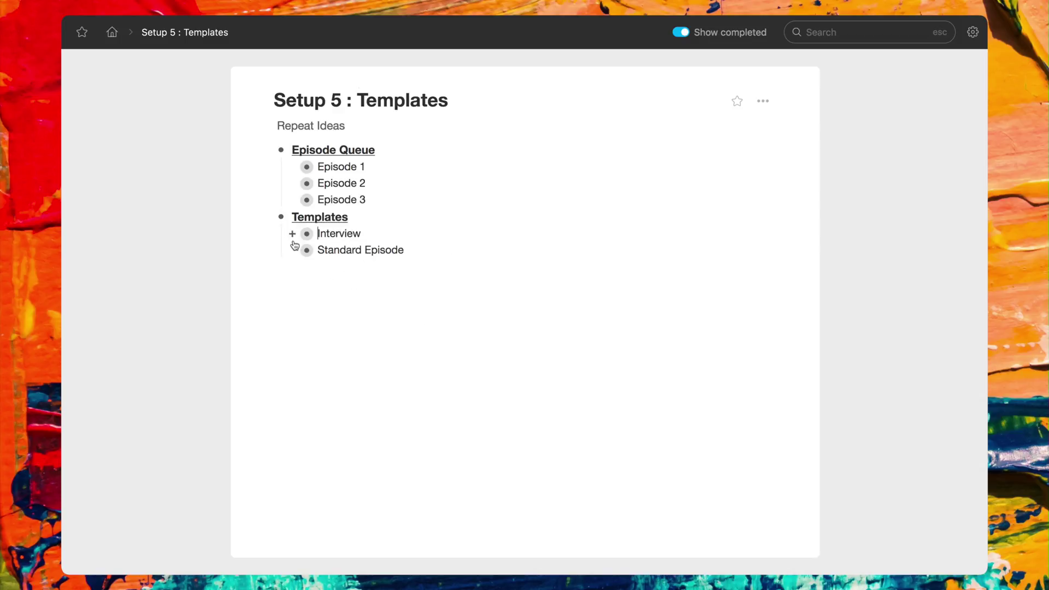
left_click(293, 251)
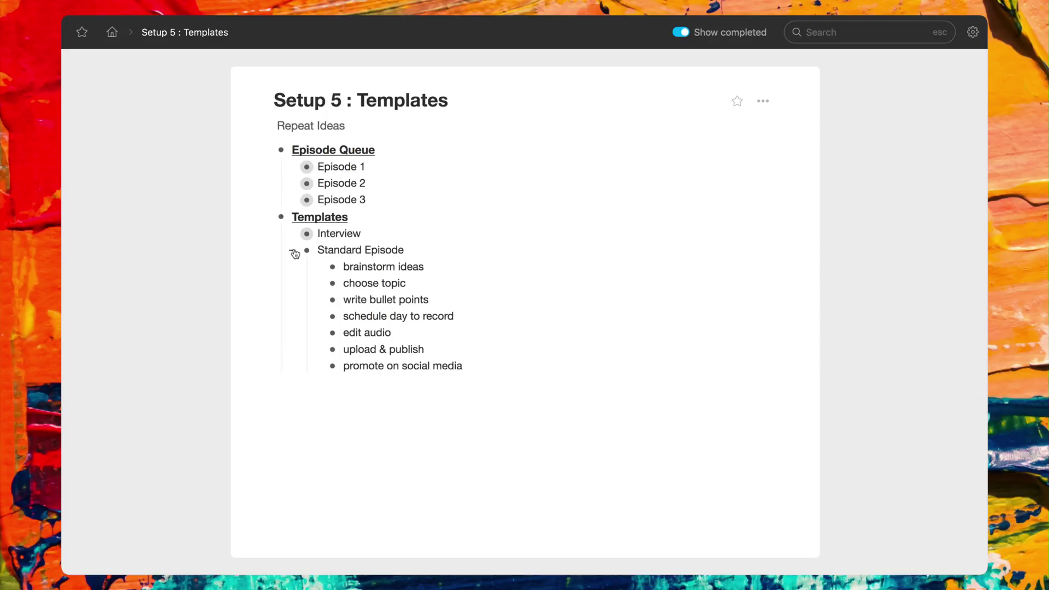
left_click(295, 253)
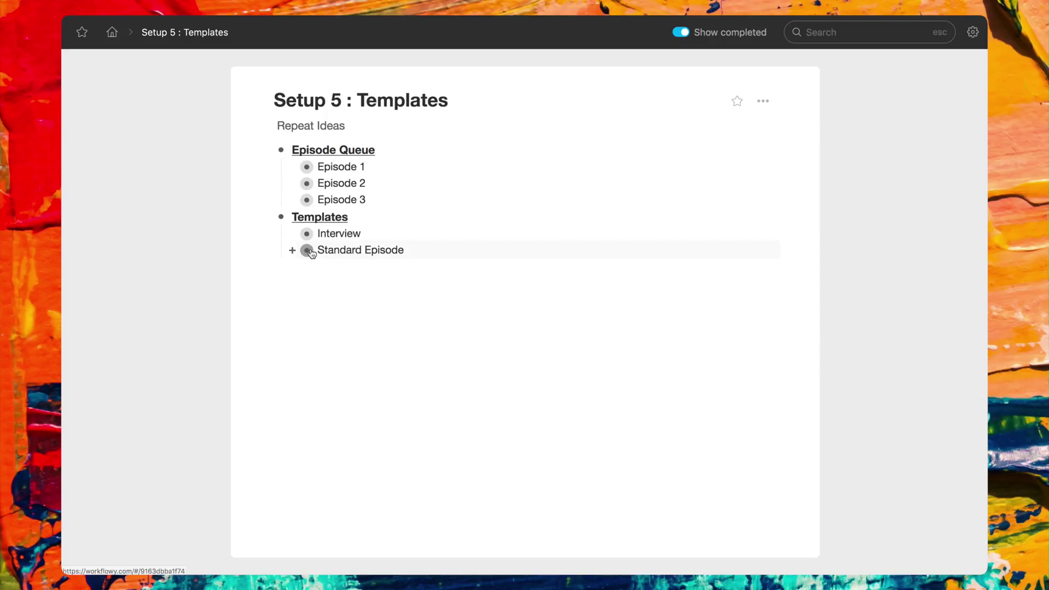
mouse_move(311, 253)
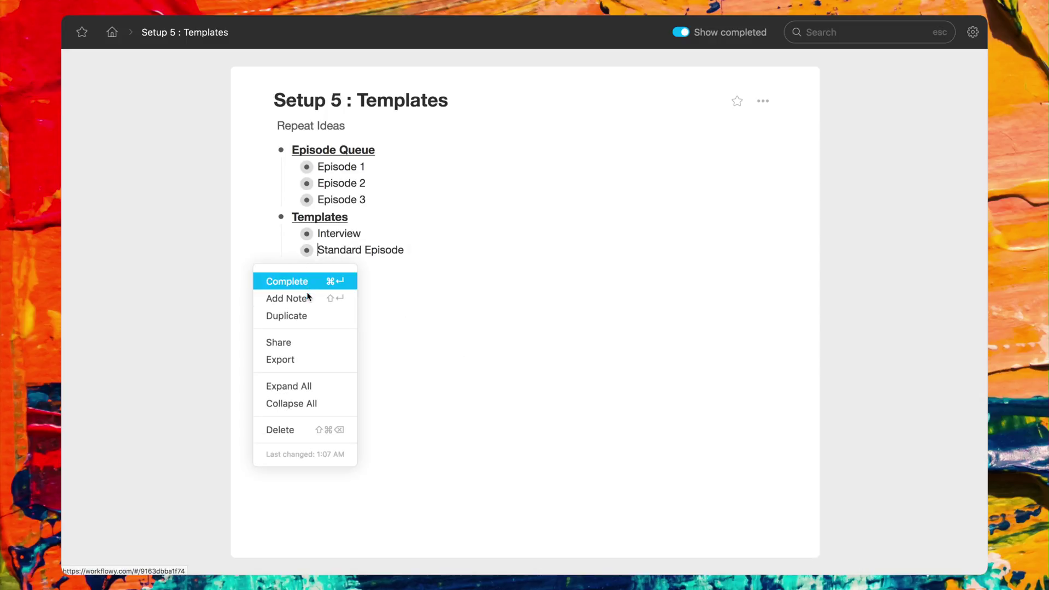
Duplicate the Standard Episode template and compare the copy's steps against the original
left_click(303, 317)
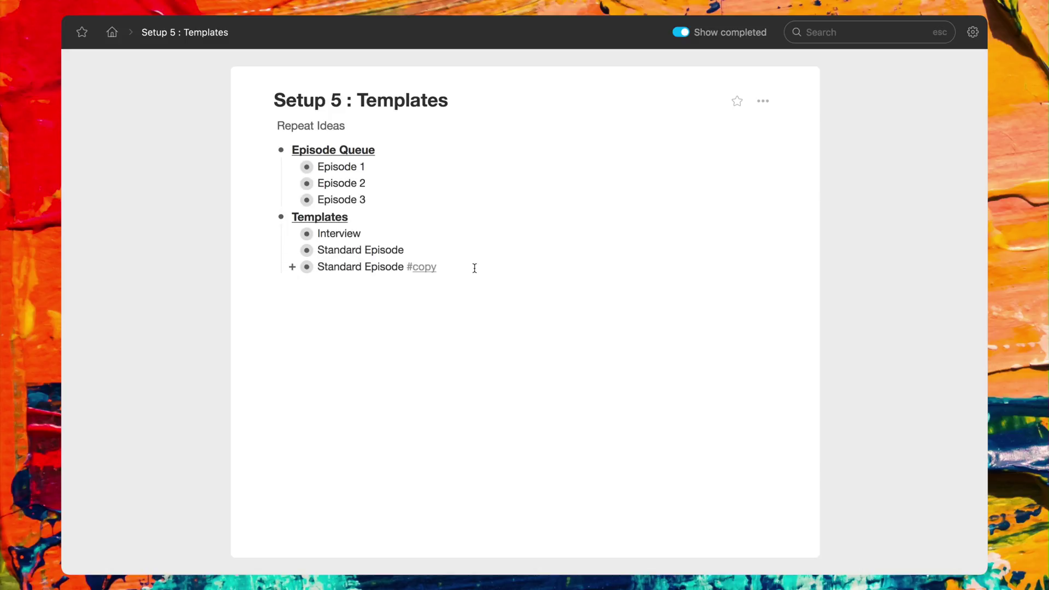
left_click(292, 266)
left_click(293, 252)
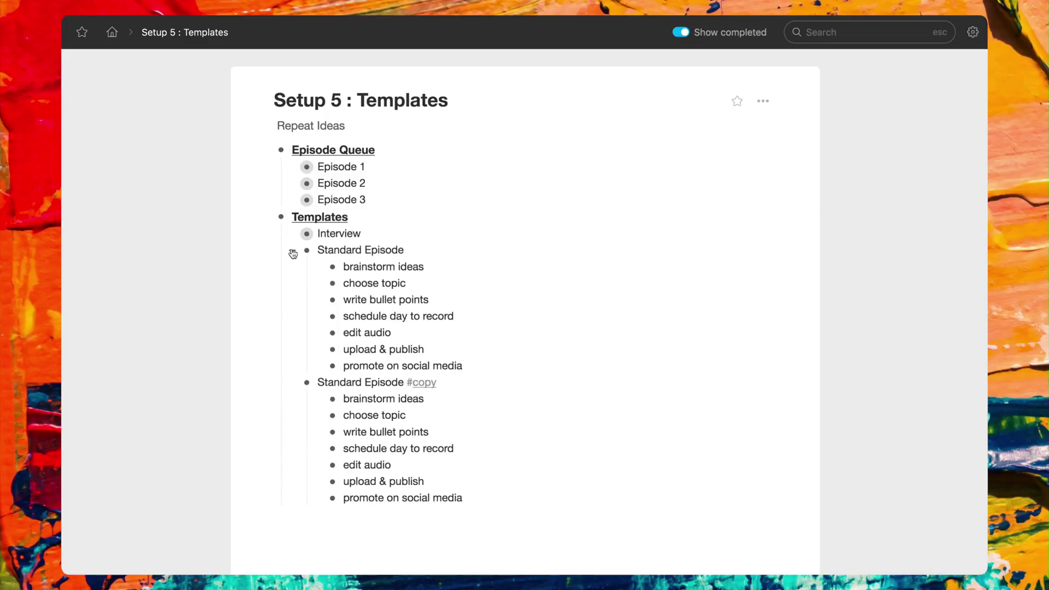
left_click(293, 252)
left_click(292, 268)
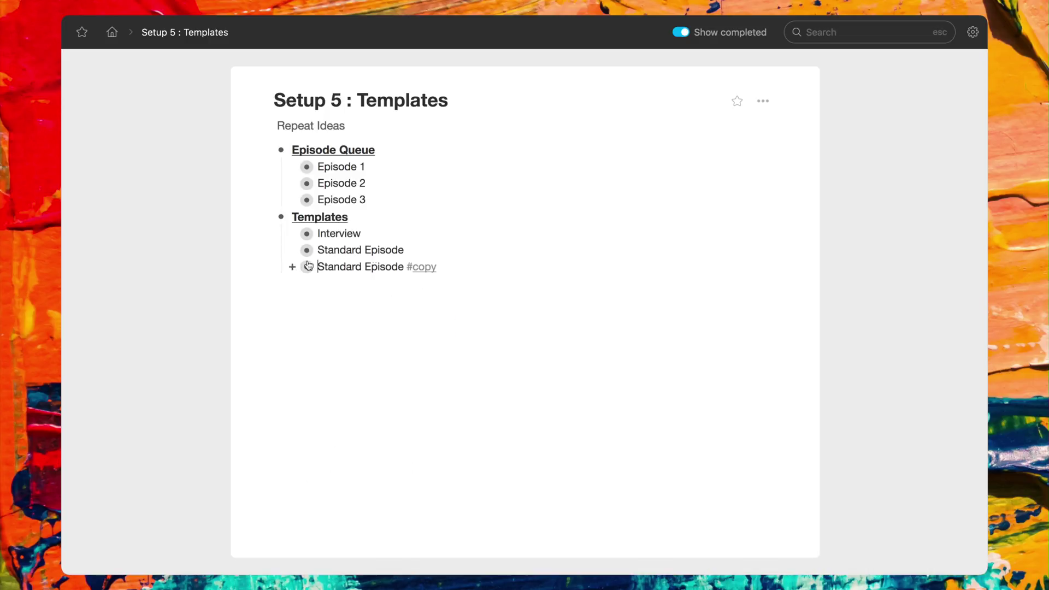
Rename the copy to 'Episode 4' and move it into Episode Queue below Episode 3
left_click_drag(447, 268, 318, 267)
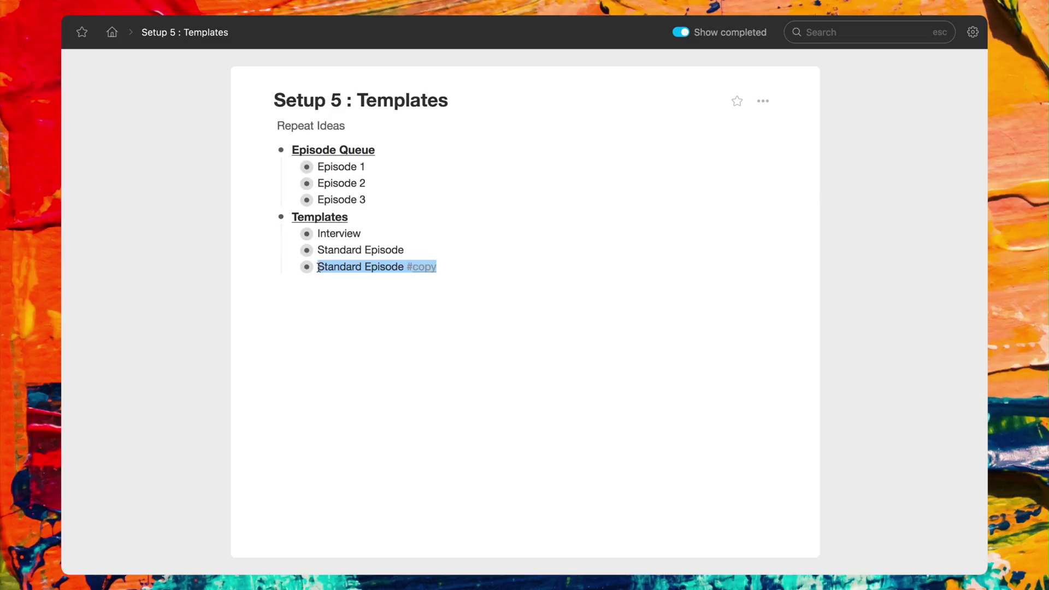
key("BackSpace")
type("Ep")
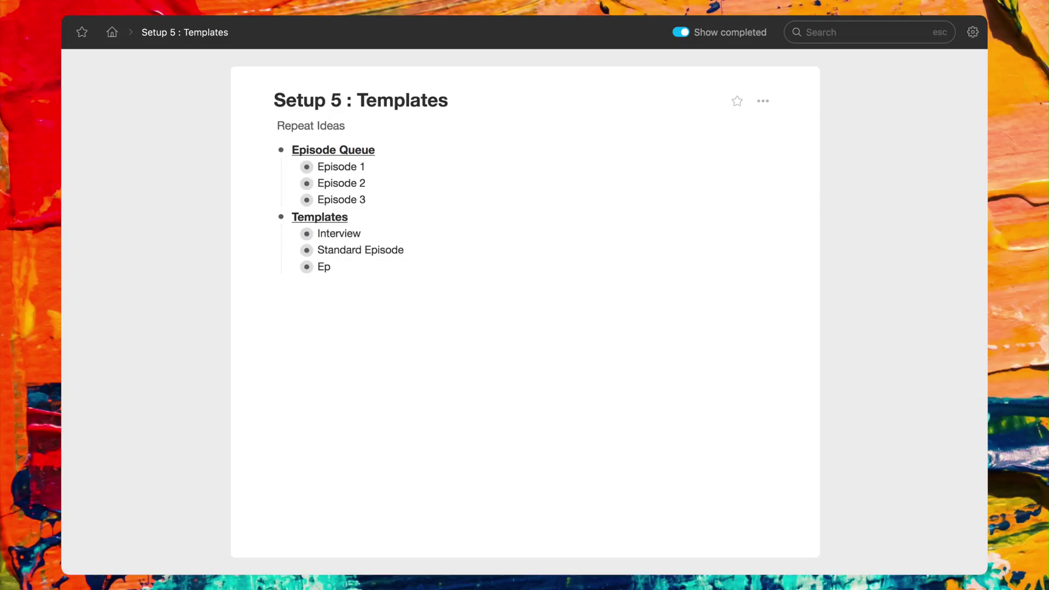
type("isode 4")
key("Return")
key("BackSpace")
left_click_drag(306, 268, 304, 206)
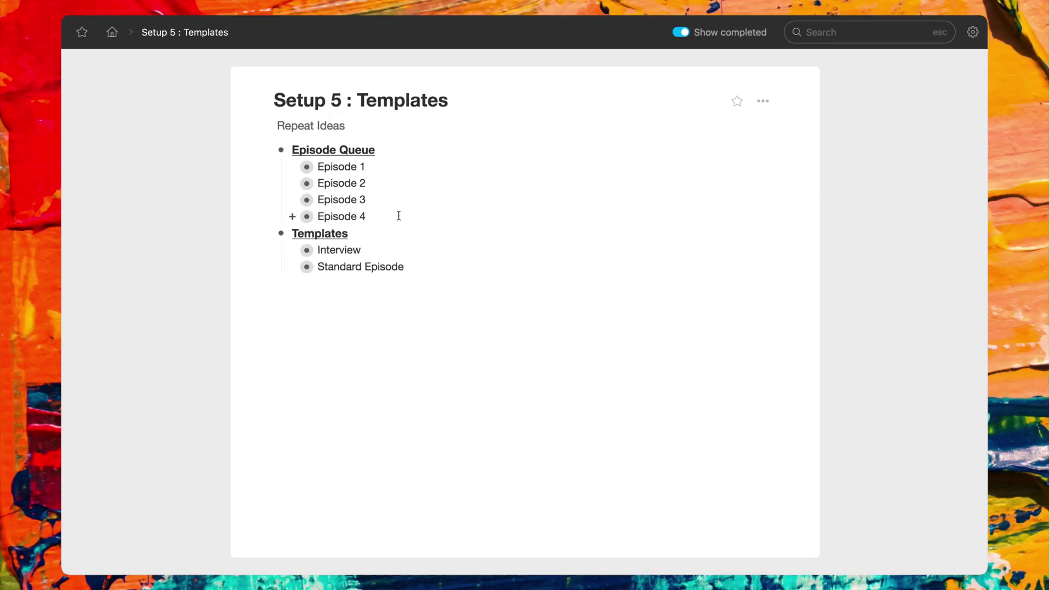